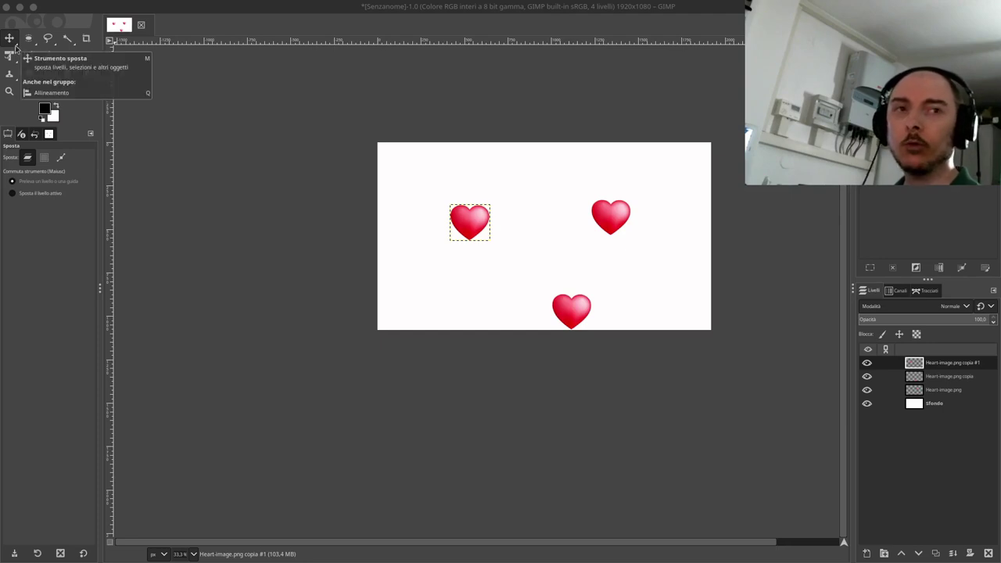
Select the Sfondo background layer, then reselect the Heart-image.png copia #1 layer.
click(946, 408)
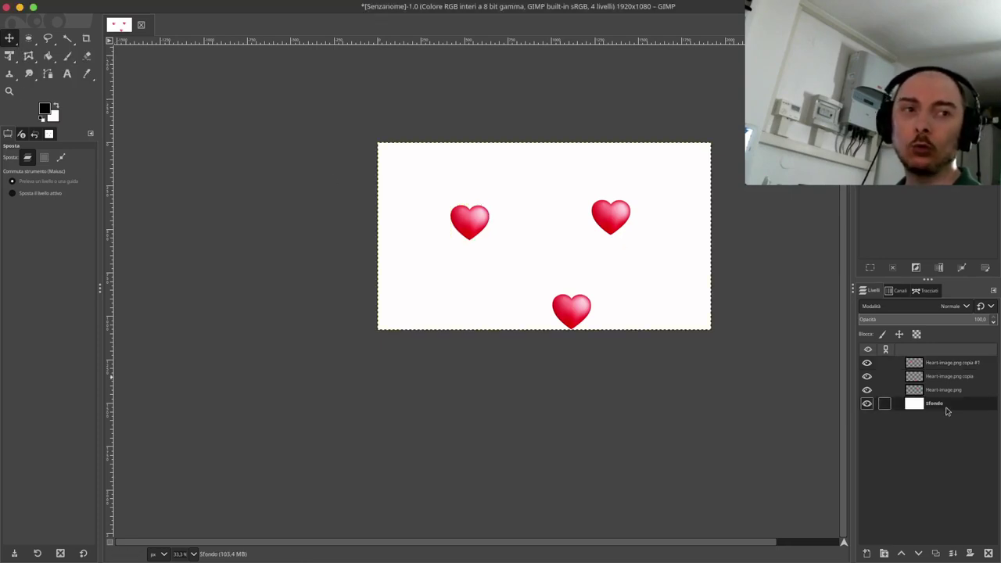
click(911, 363)
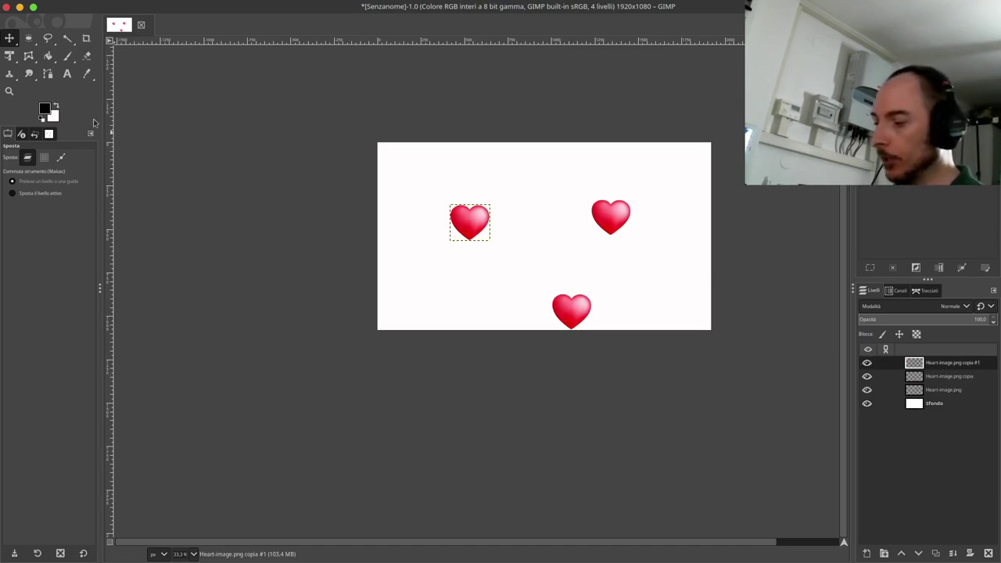
With the Alignment tool, add the bottom and right hearts to the alignment targets.
key(q)
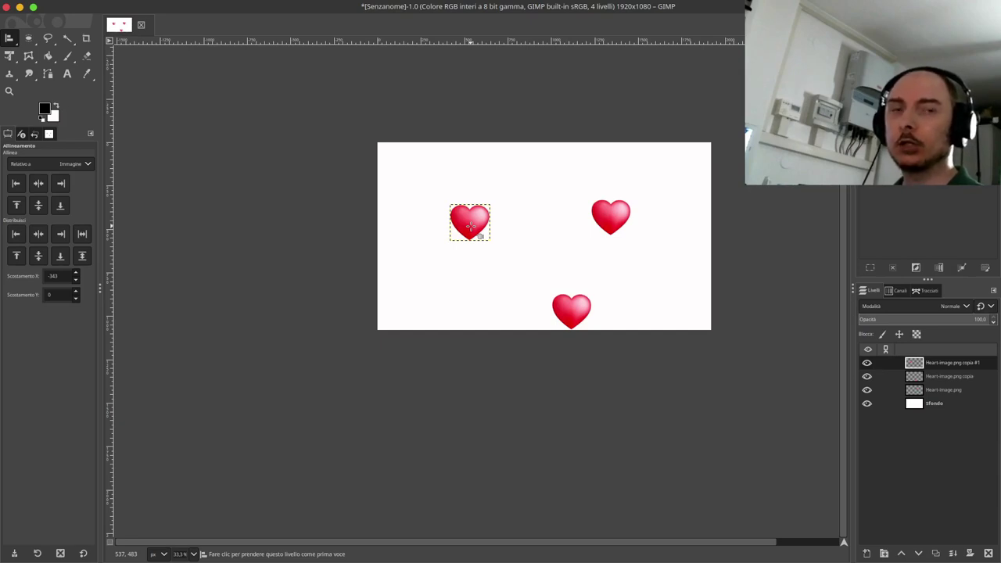
key(shift)
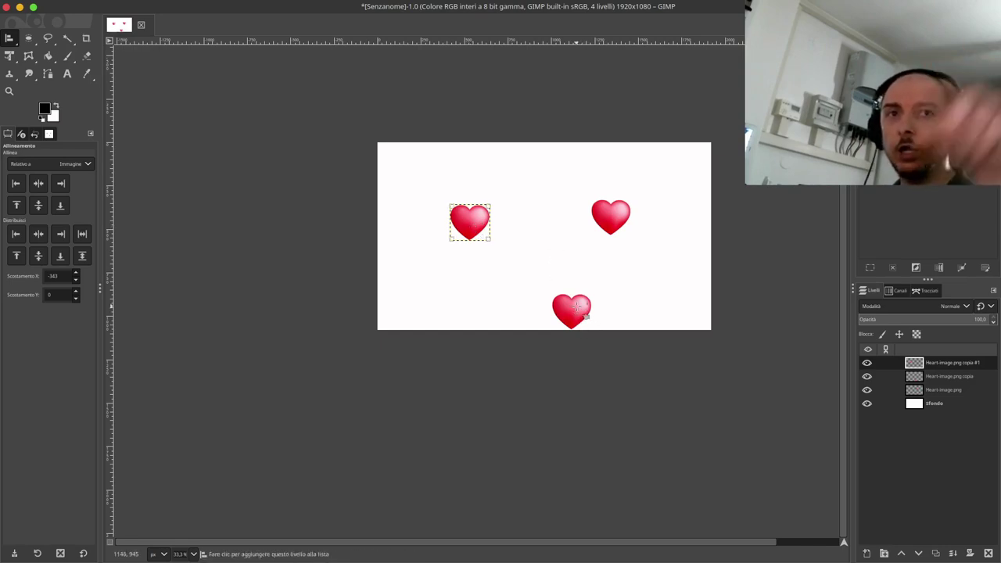
shift+click(582, 313)
shift+click(610, 216)
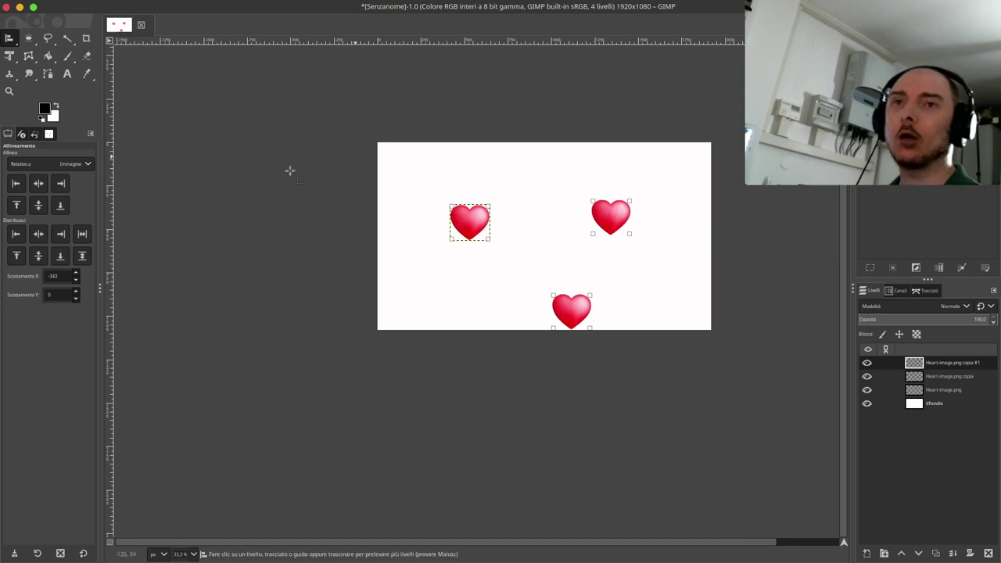
Distribute the three hearts horizontally and by vertical centres into one mid-height row.
click(82, 235)
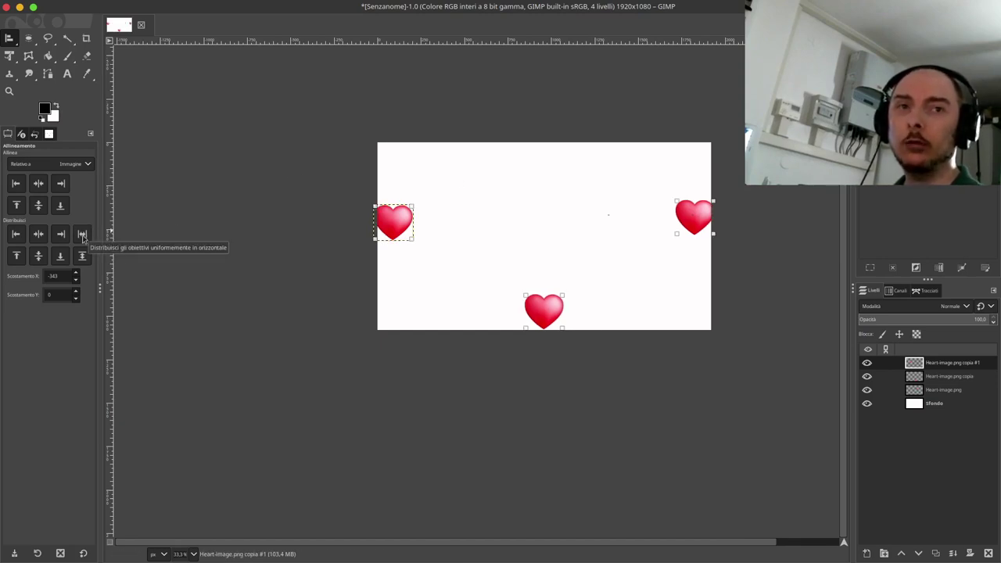
click(41, 259)
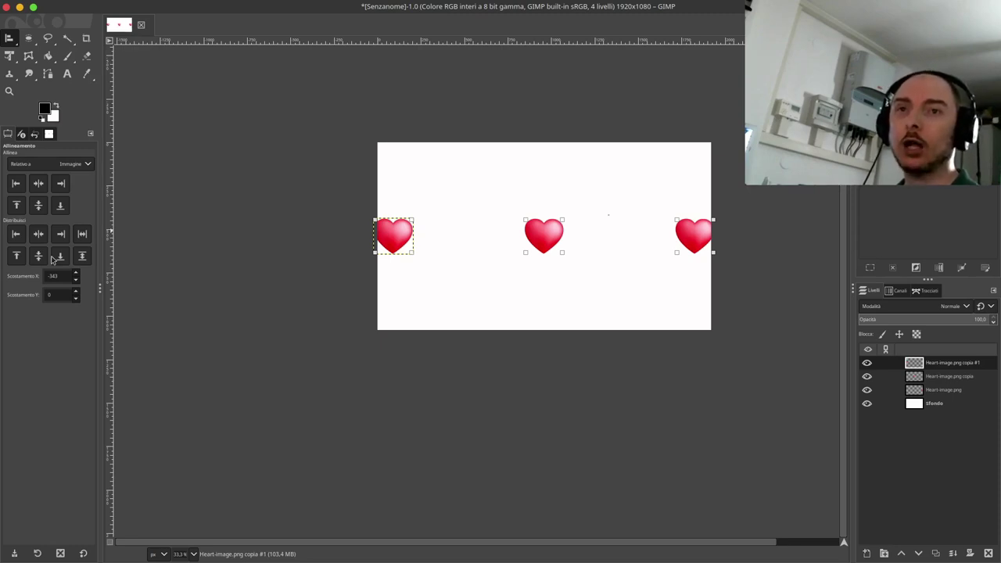
click(87, 165)
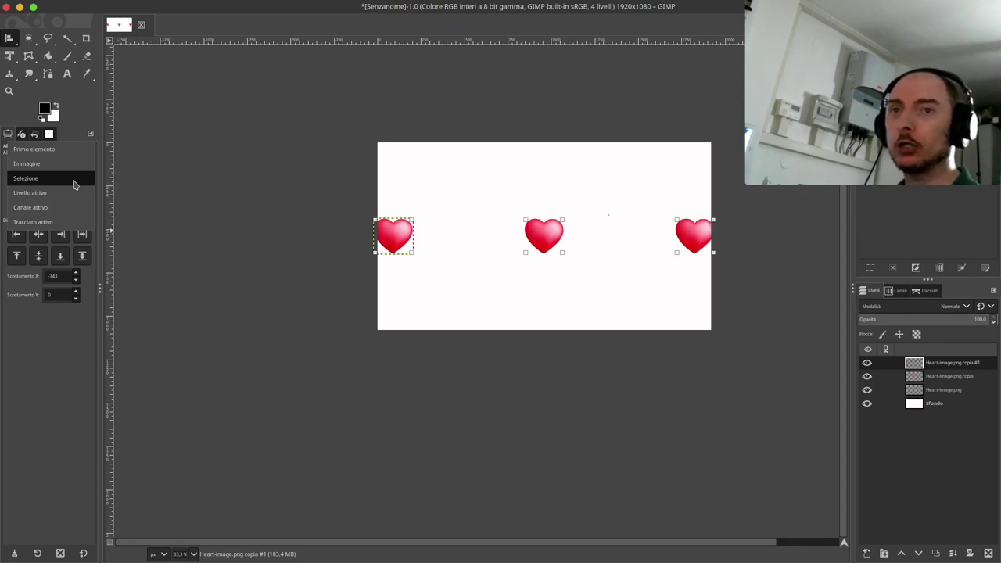
Relative to Selection, right-align and vertically distribute the hearts, then centre them horizontally.
click(74, 183)
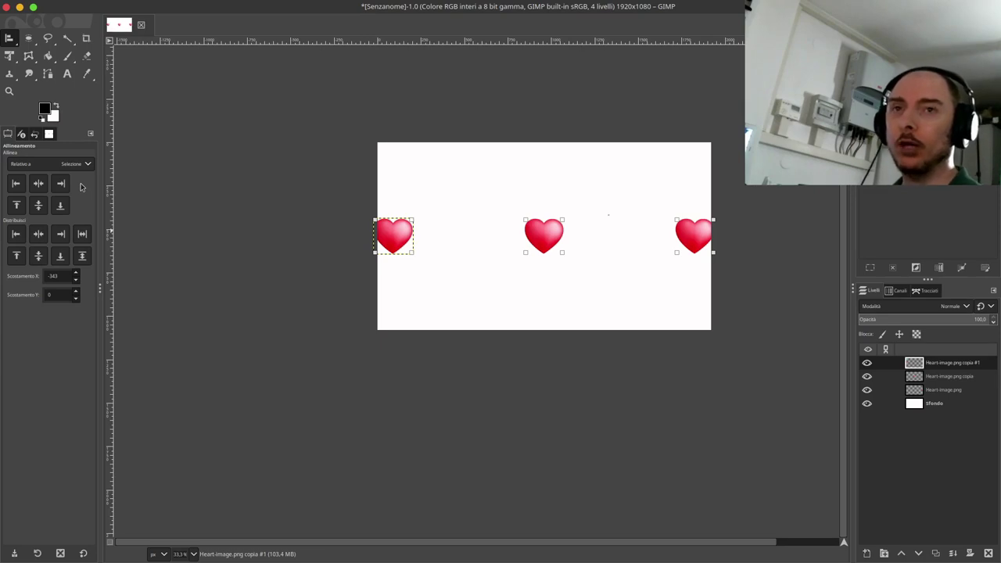
click(60, 233)
click(83, 256)
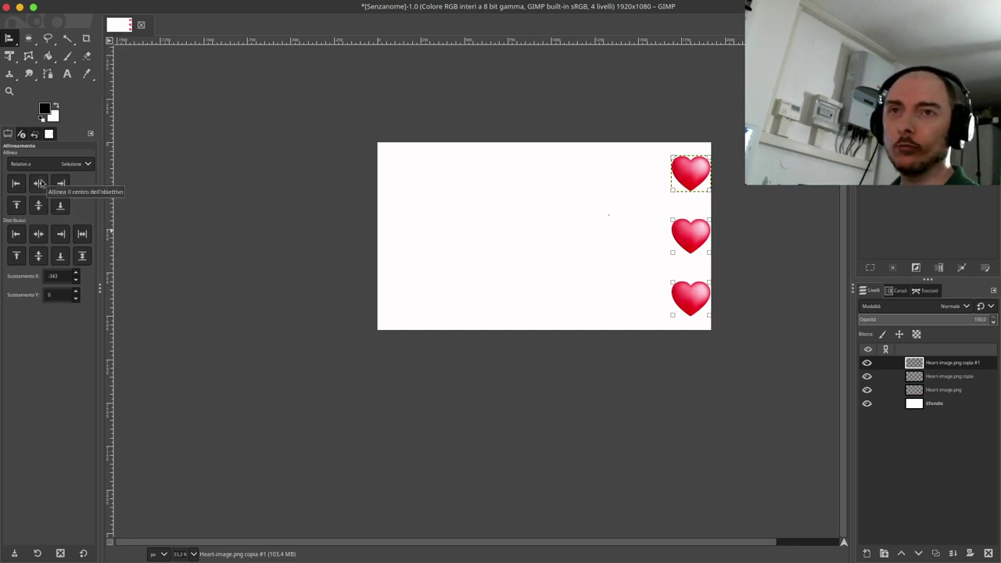
click(39, 183)
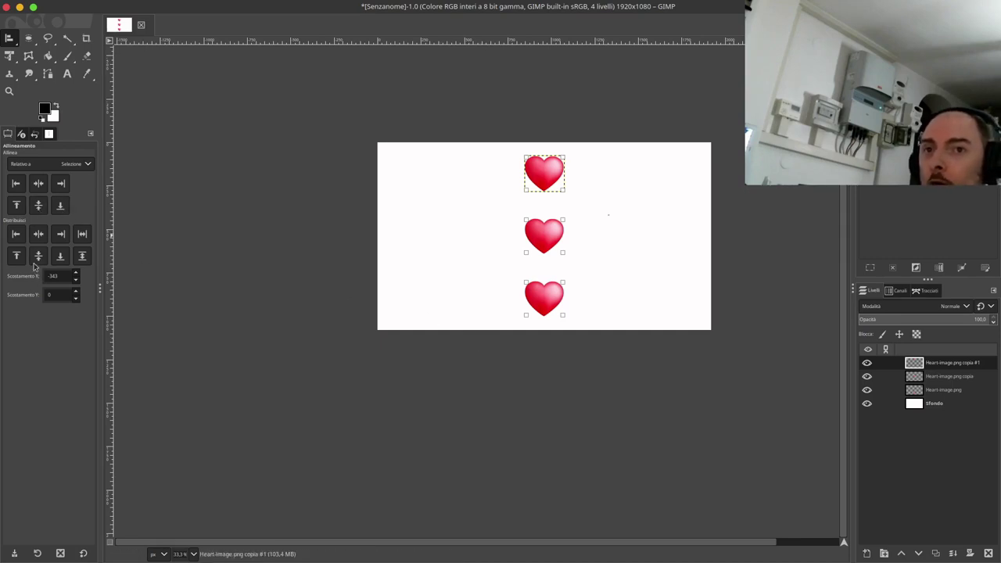
click(59, 206)
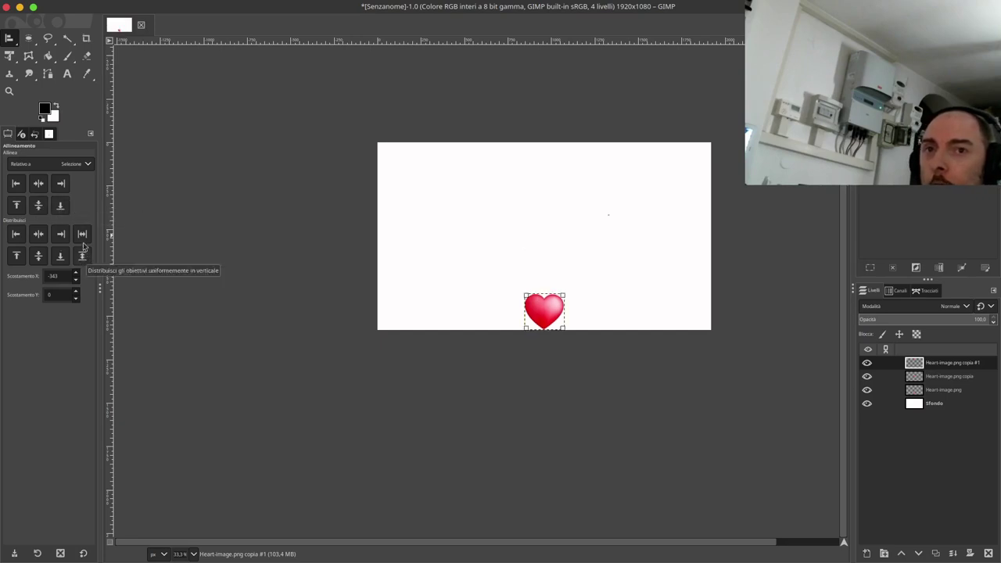
click(82, 235)
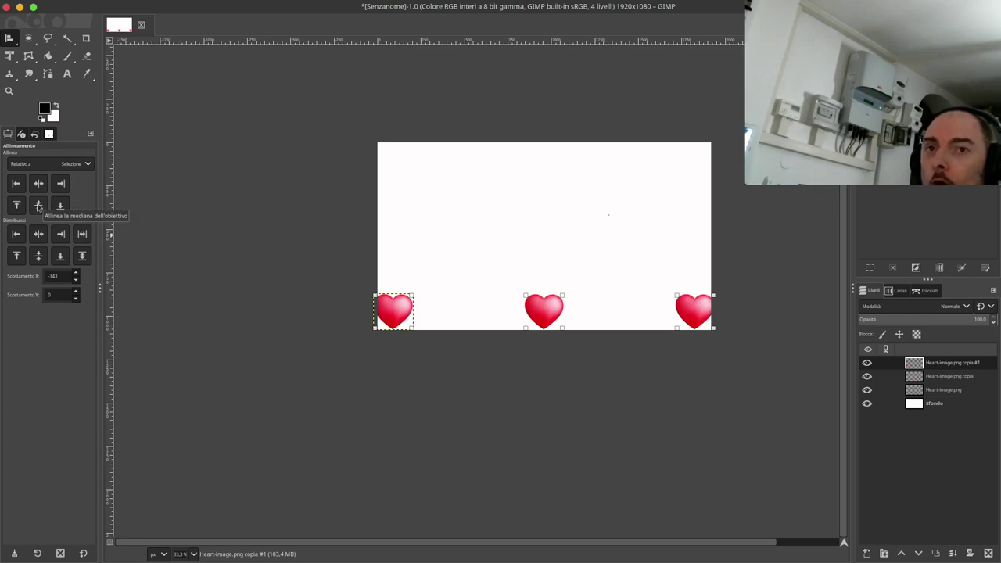
click(37, 206)
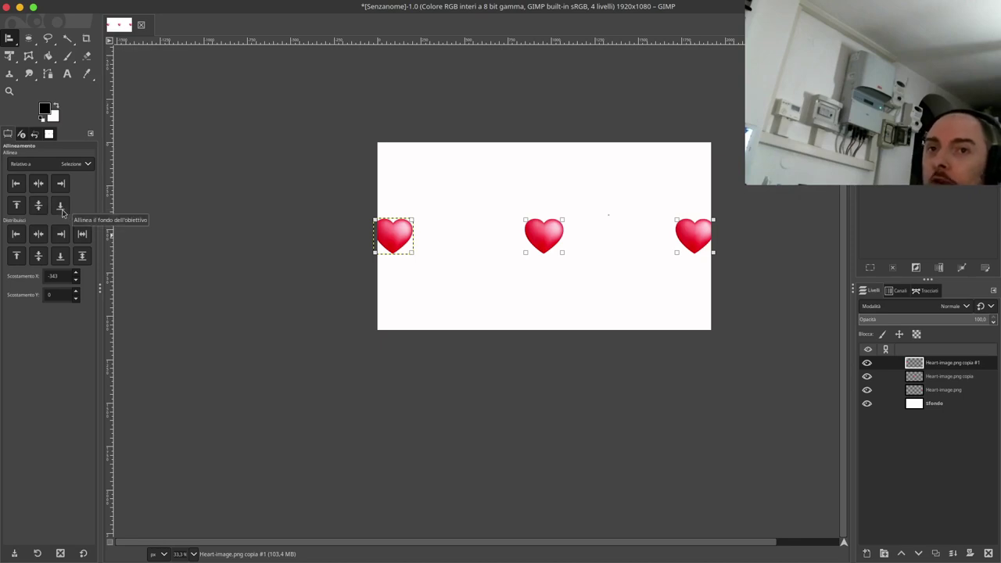
click(61, 184)
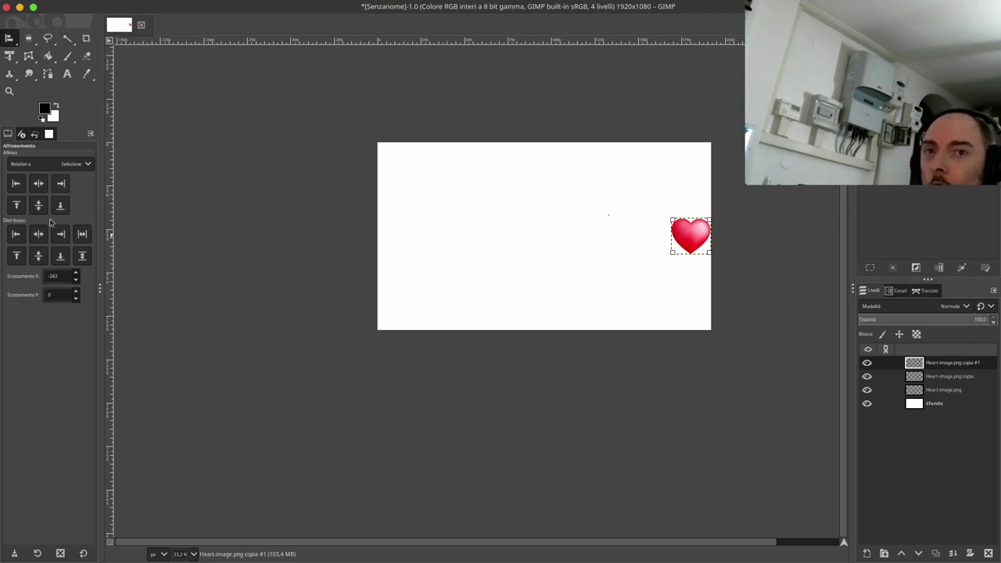
click(82, 258)
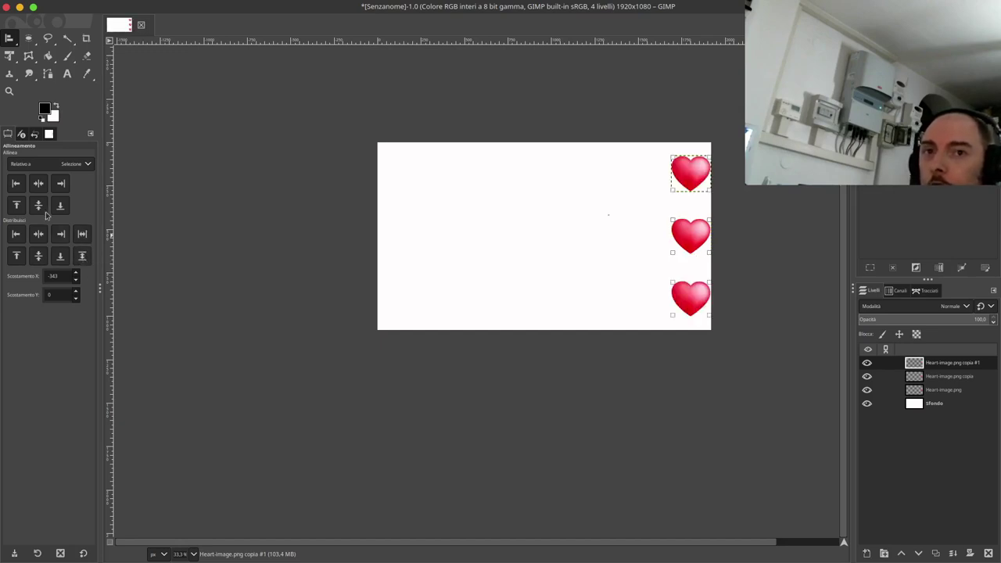
click(38, 185)
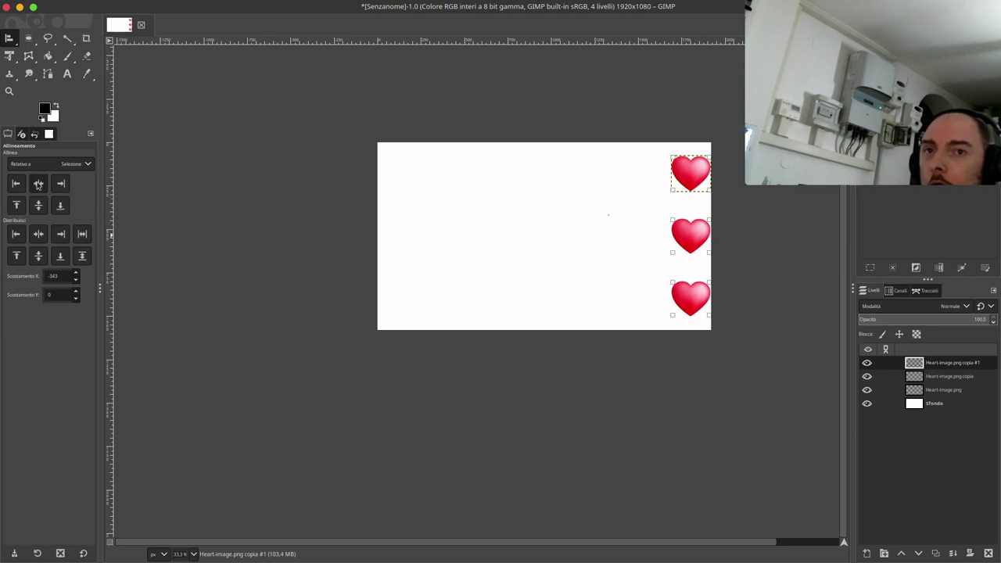
click(38, 184)
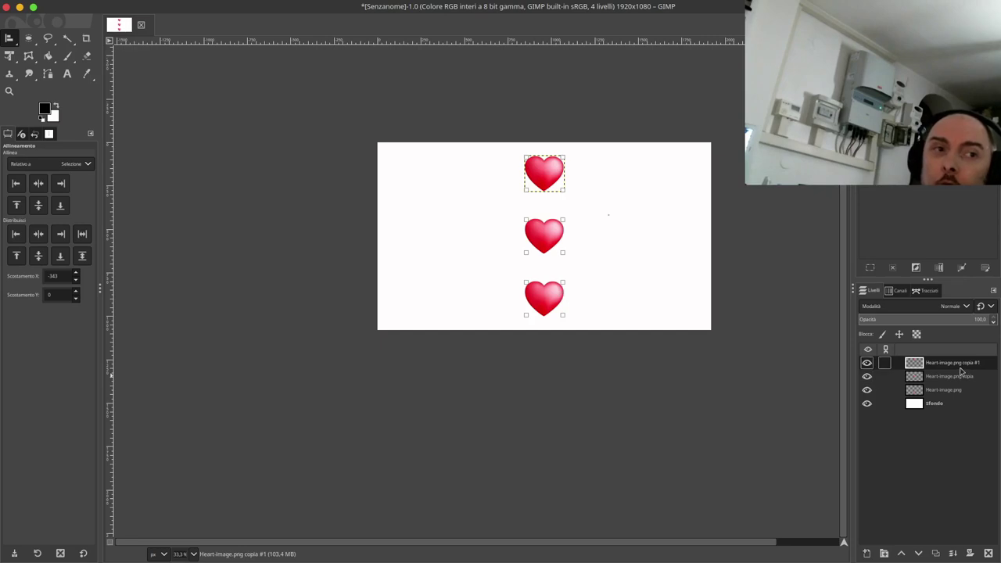
Merge the heart layers down into one, then re-centre the merged hearts horizontally.
click(953, 552)
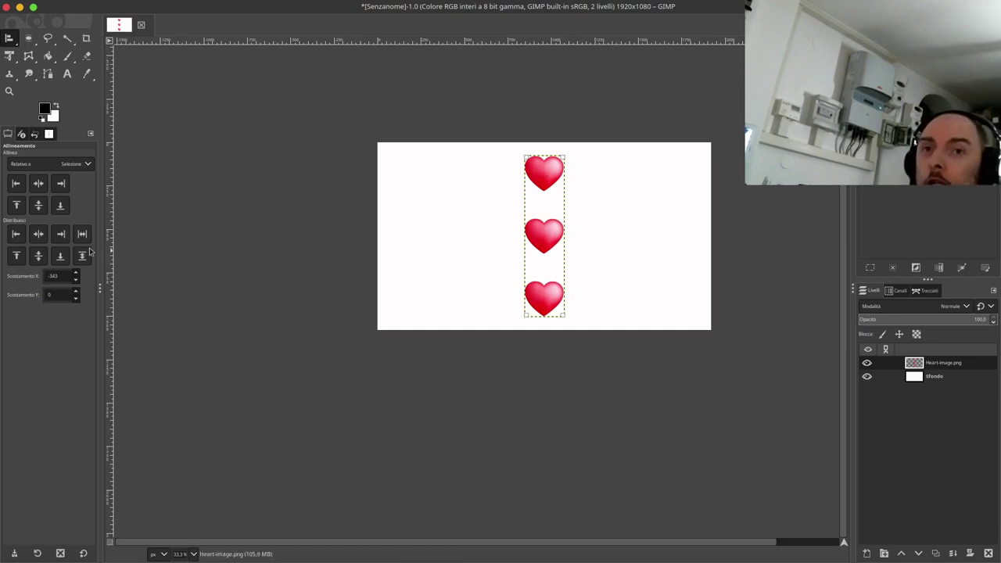
click(61, 184)
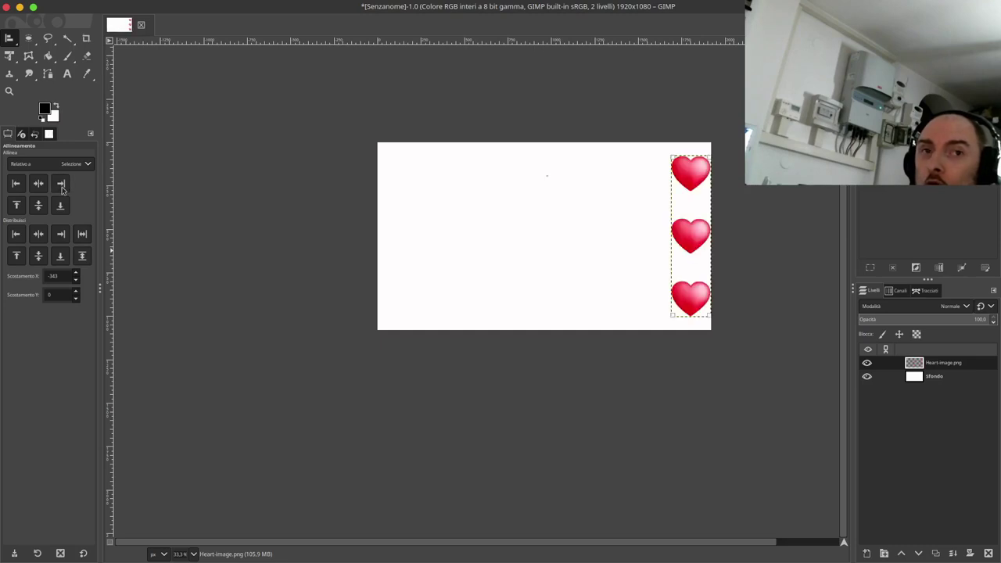
click(16, 184)
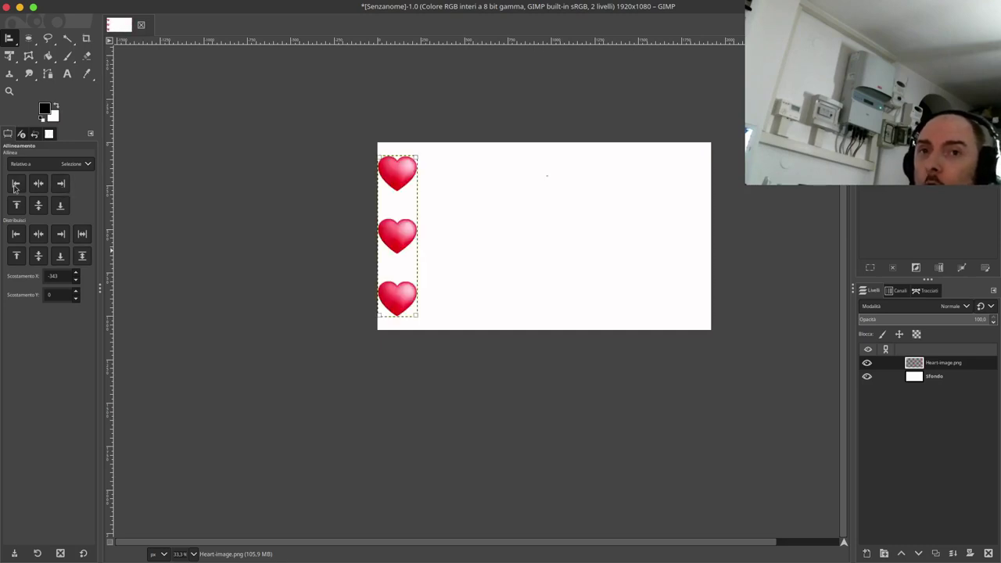
click(46, 239)
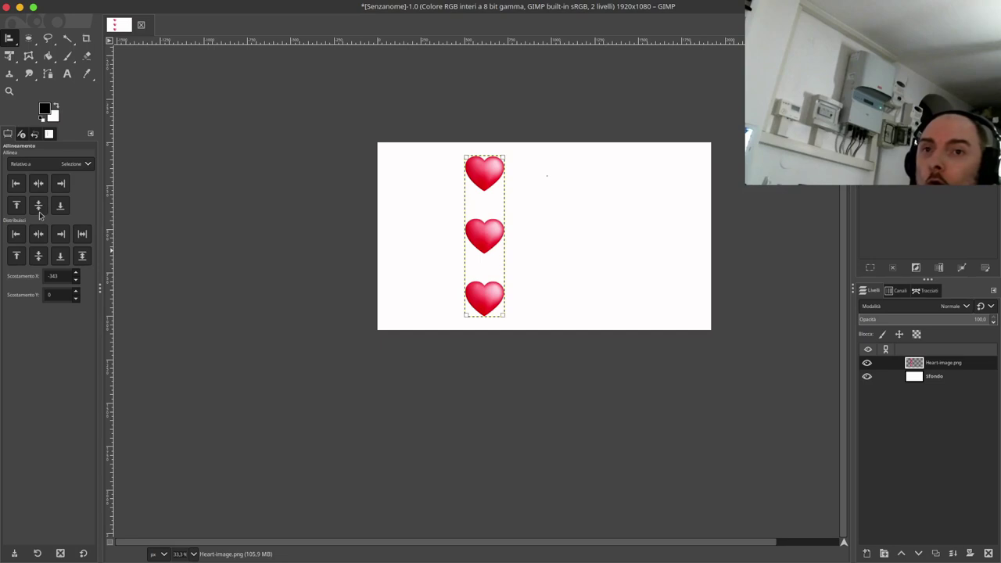
click(38, 184)
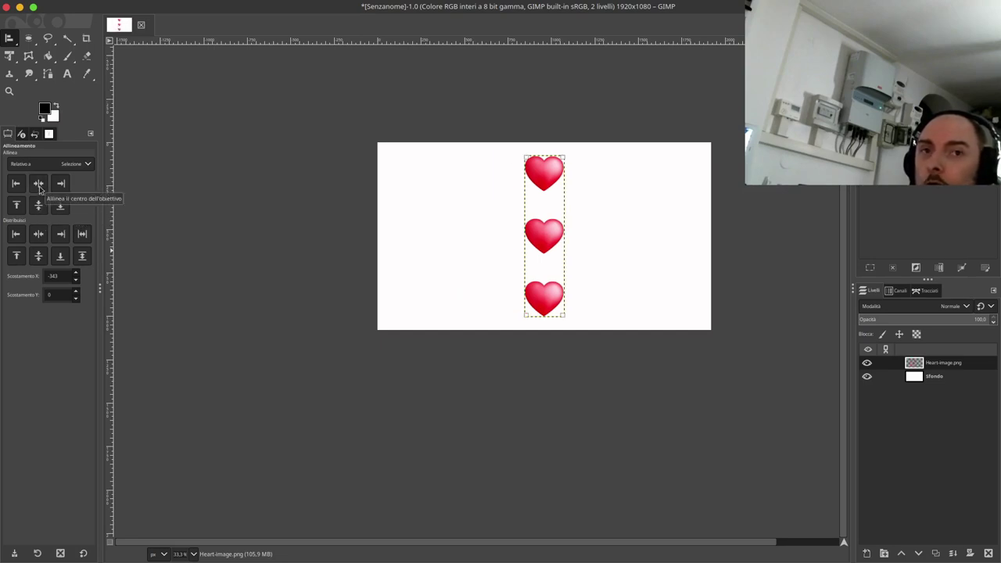